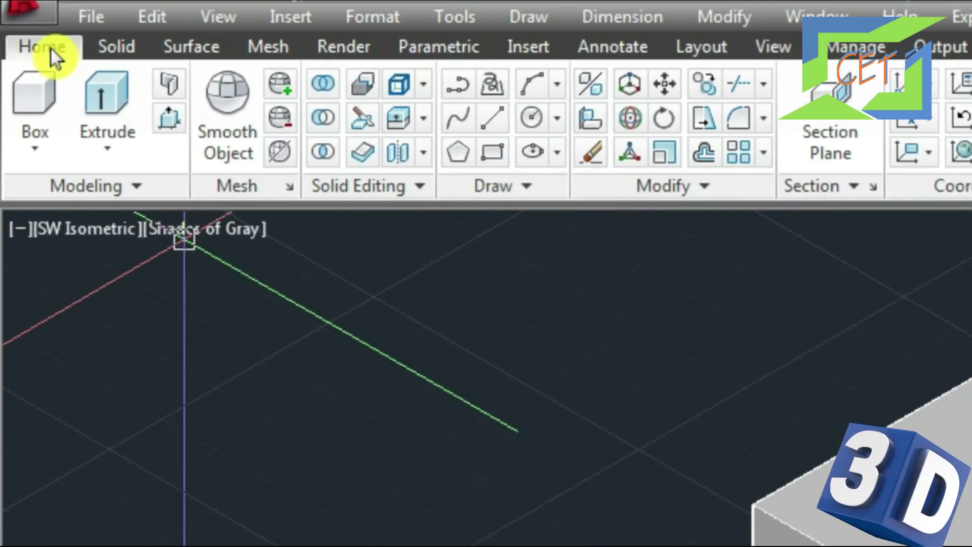
- Find Shell on the Home and Solid tabs, then start it from Modify > Solid Editing
left_click(50, 47)
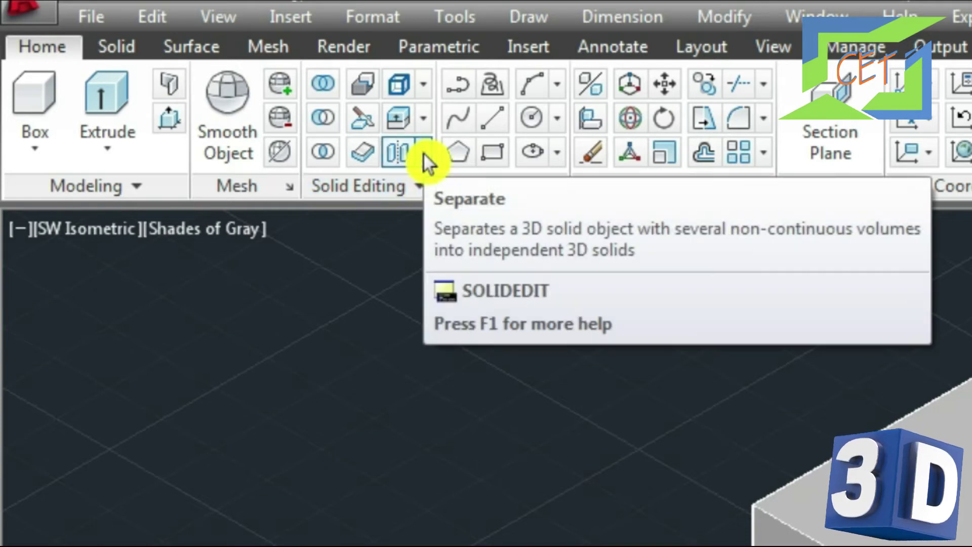
left_click(423, 153)
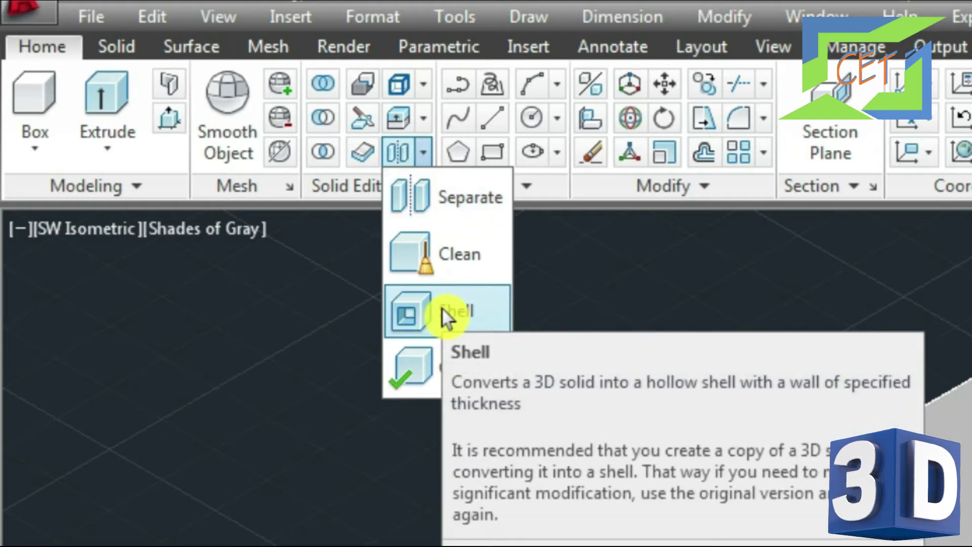
left_click(117, 47)
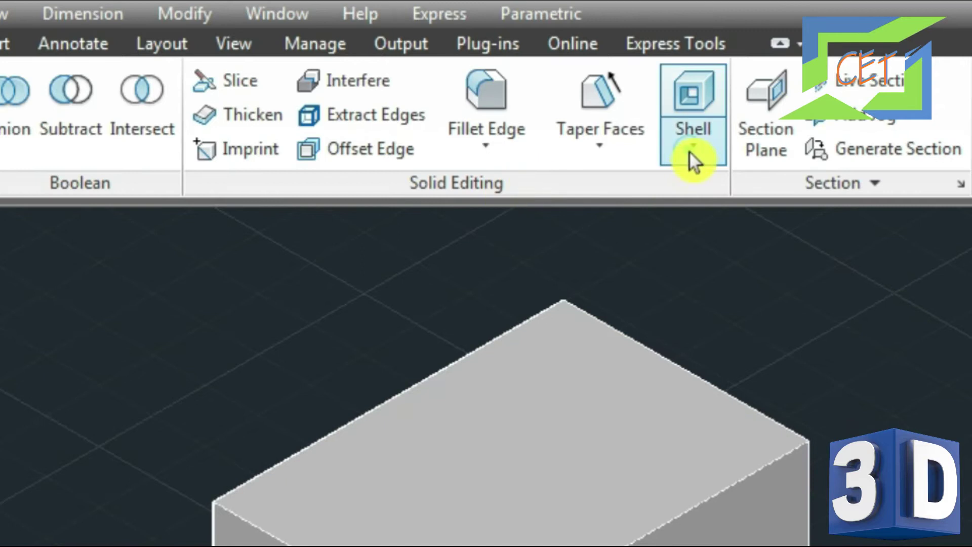
left_click(689, 149)
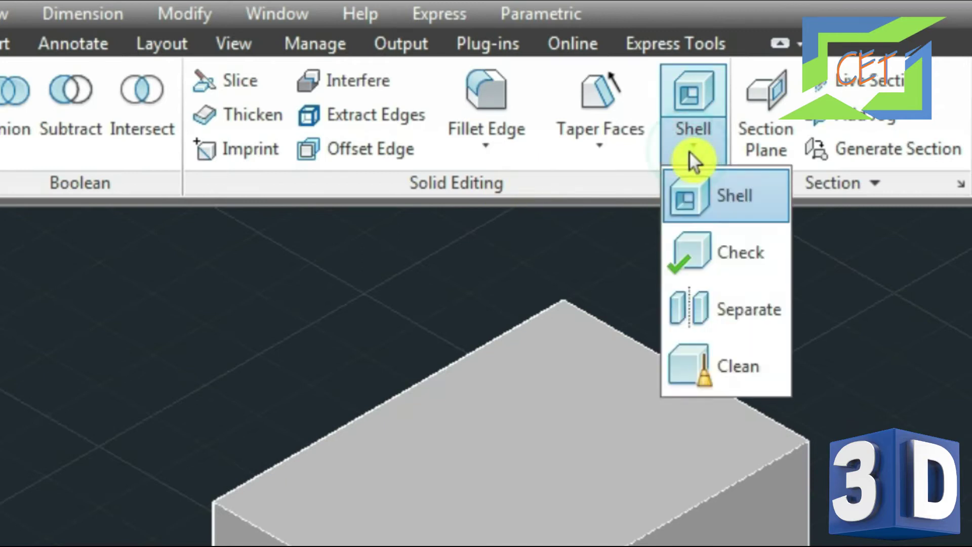
left_click(725, 199)
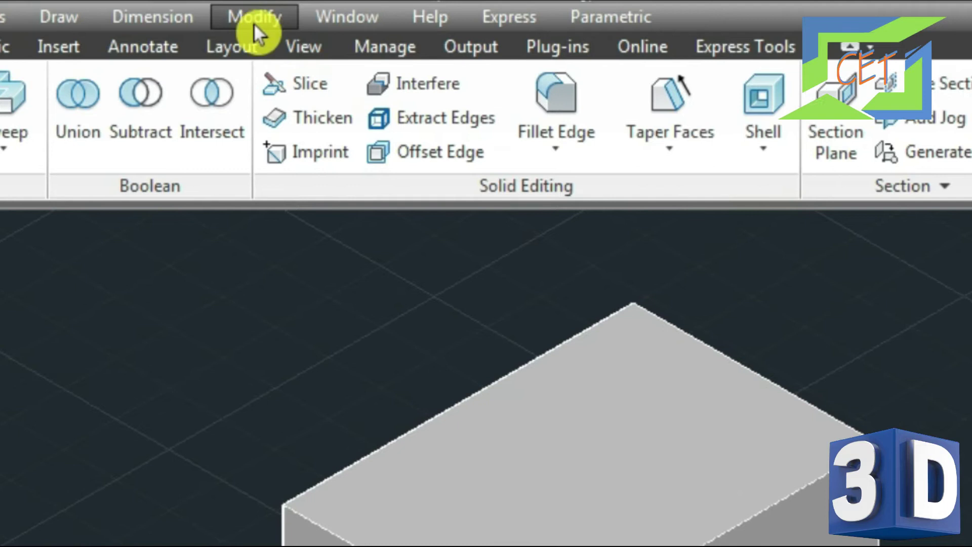
left_click(289, 17)
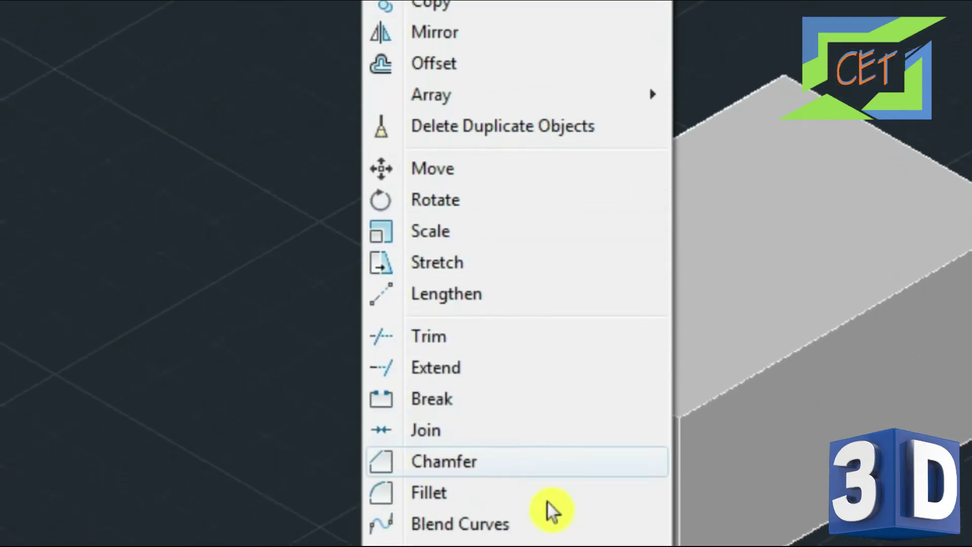
mouse_move(453, 464)
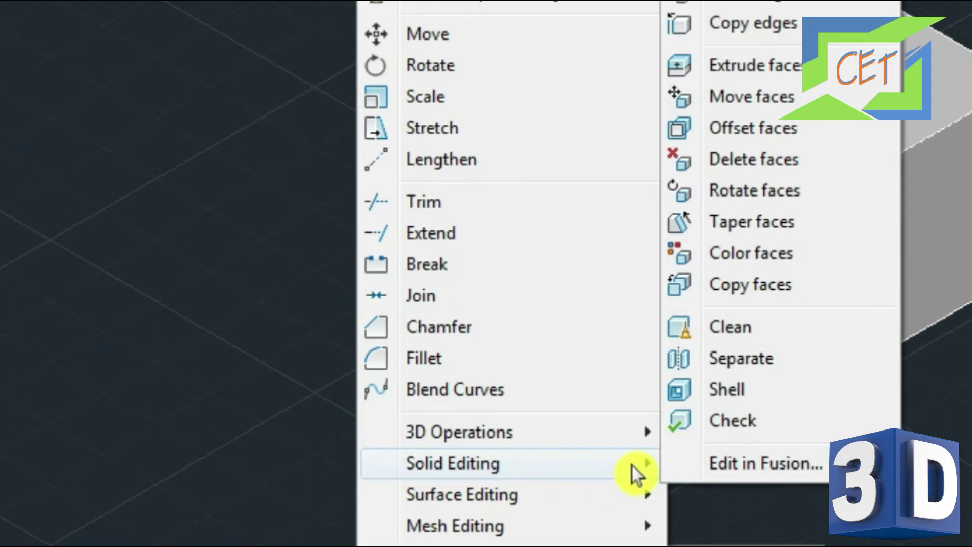
left_click(727, 395)
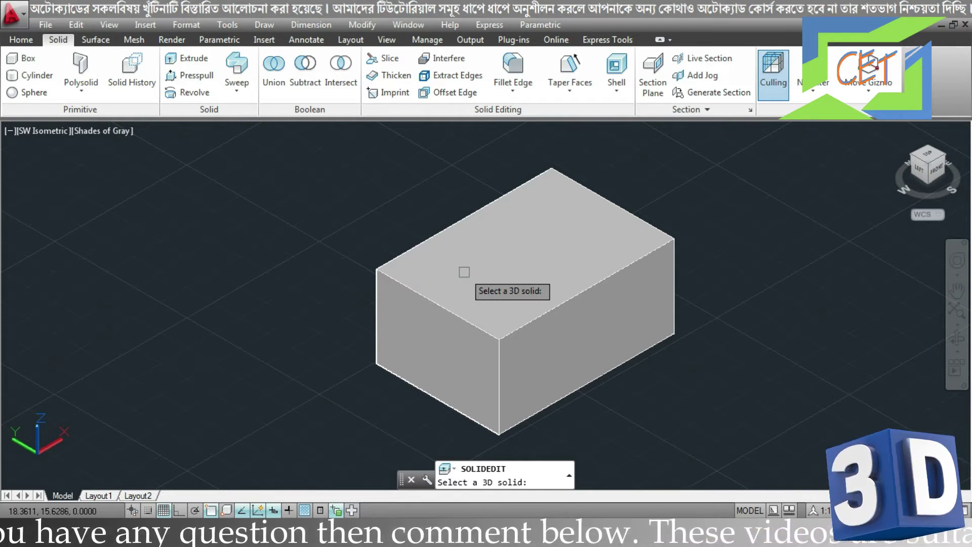
- Shell the box to 0.1 thickness with its top face removed, then cancel SOLIDEDIT
left_click(464, 272)
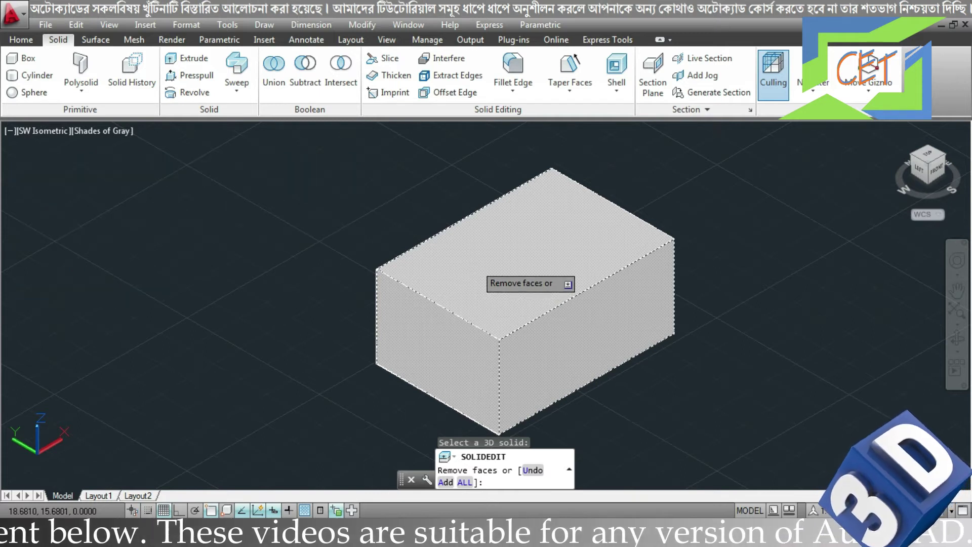
left_click(499, 249)
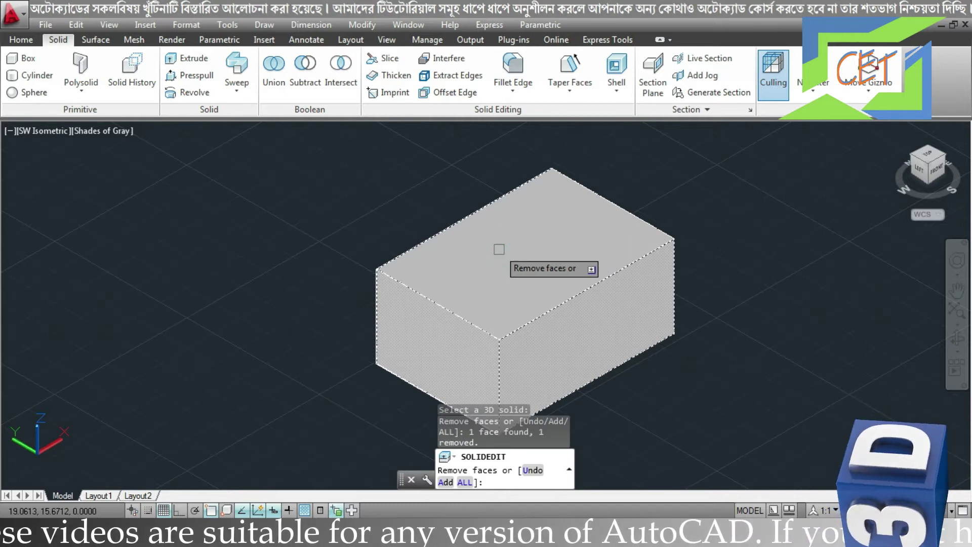
key("Return")
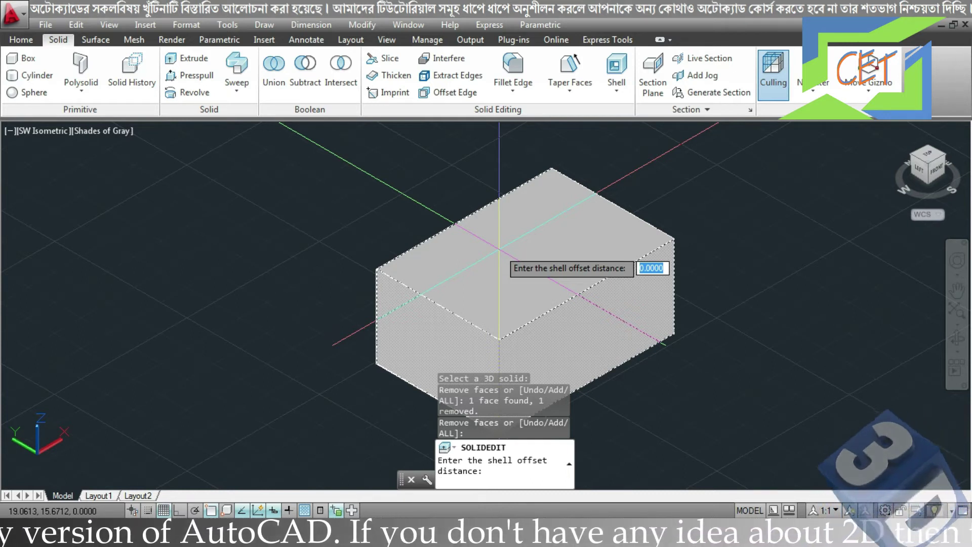
type(".1")
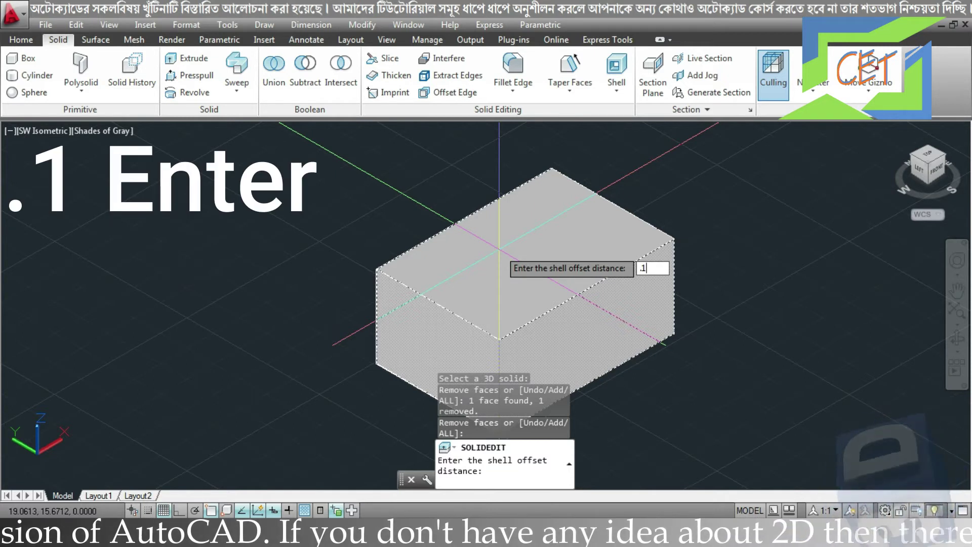
key("Return")
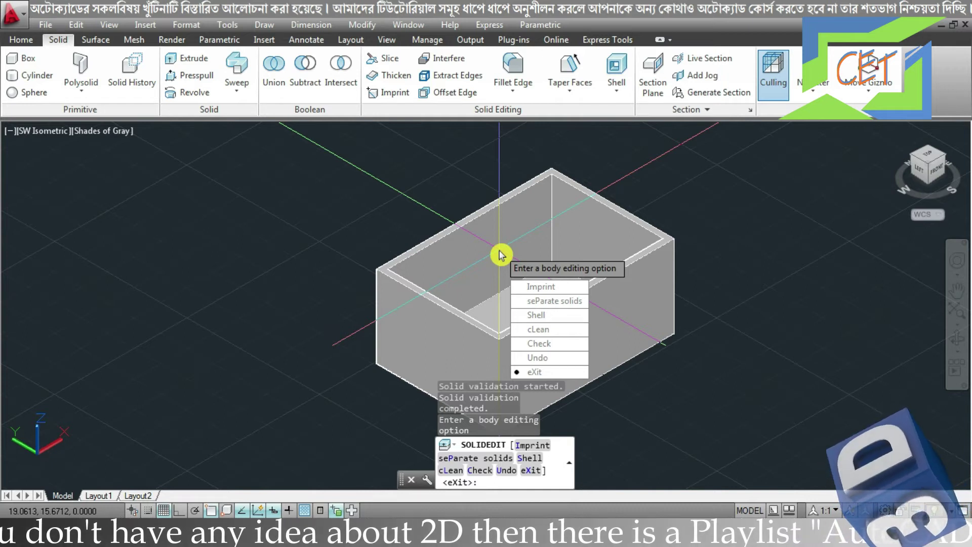
key("Escape")
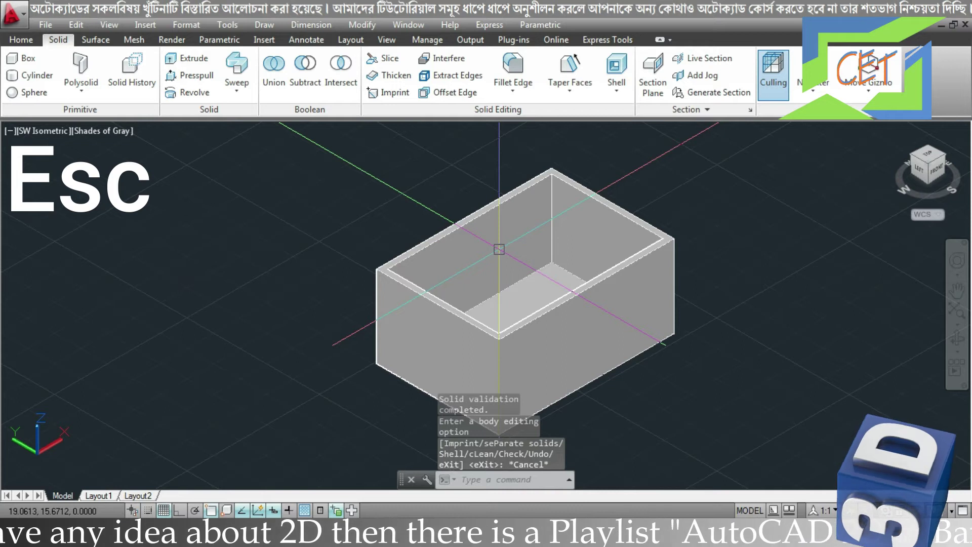
- Orbit to look inside the shell, then undo it to restore the closed solid box
mouse_move(643, 188)
middle_mouse_down("shift")
mouse_move(666, 186)
mouse_move(614, 215)
mouse_move(615, 228)
mouse_move(648, 201)
mouse_move(634, 219)
middle_mouse_up("shift")
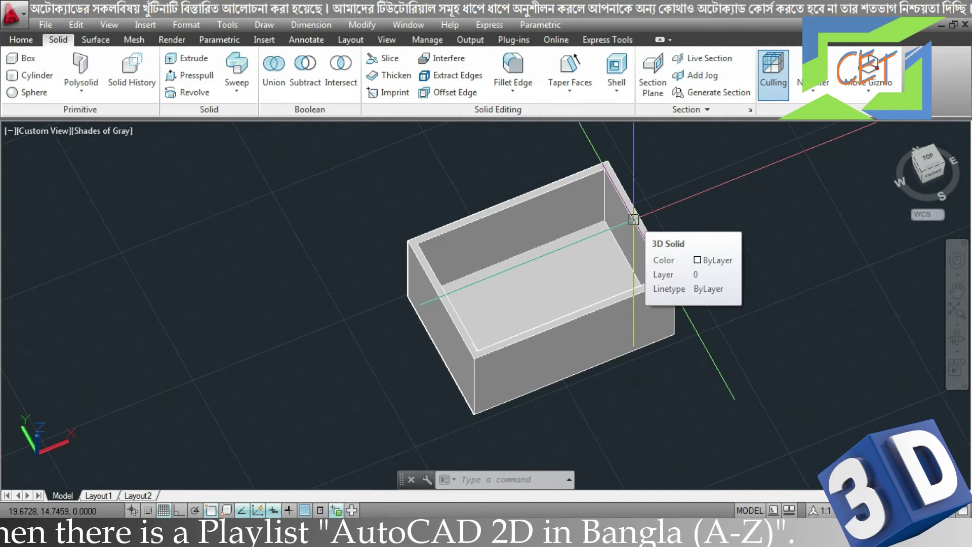
key("ctrl+z")
key("ctrl+z")
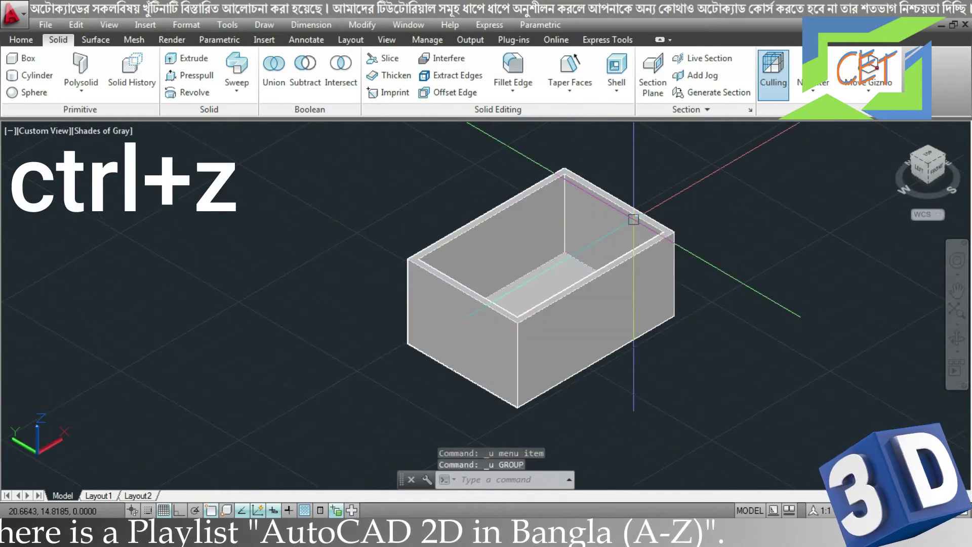
key("ctrl+z")
key("ctrl+z")
key("ctrl+z")
key("ctrl+z")
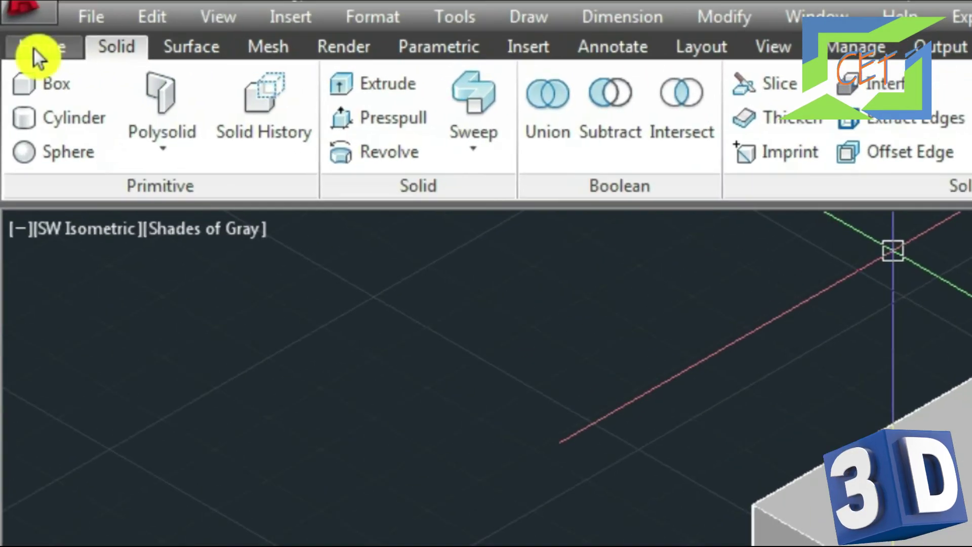
left_click(33, 48)
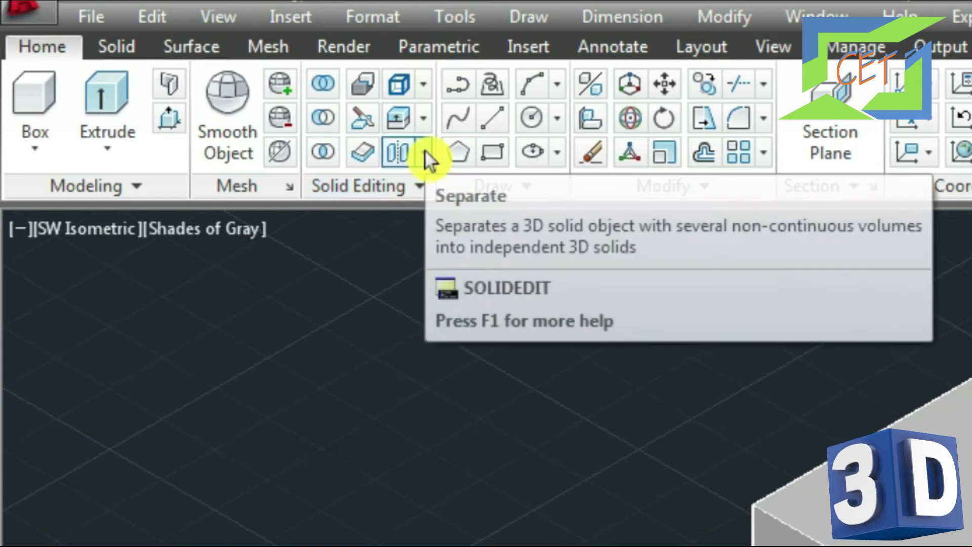
- Shell the box to 0.1 thickness with its right side face removed
left_click(424, 153)
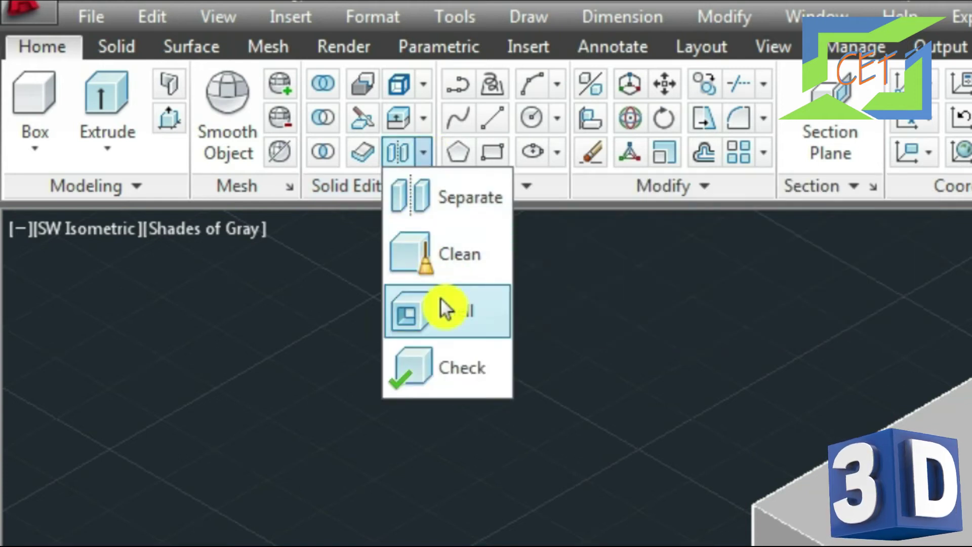
left_click(440, 300)
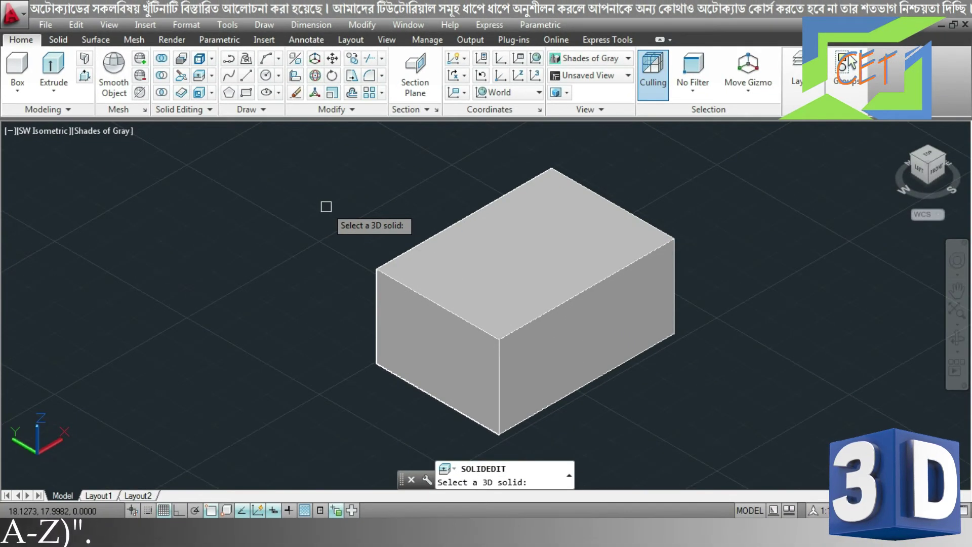
left_click(540, 271)
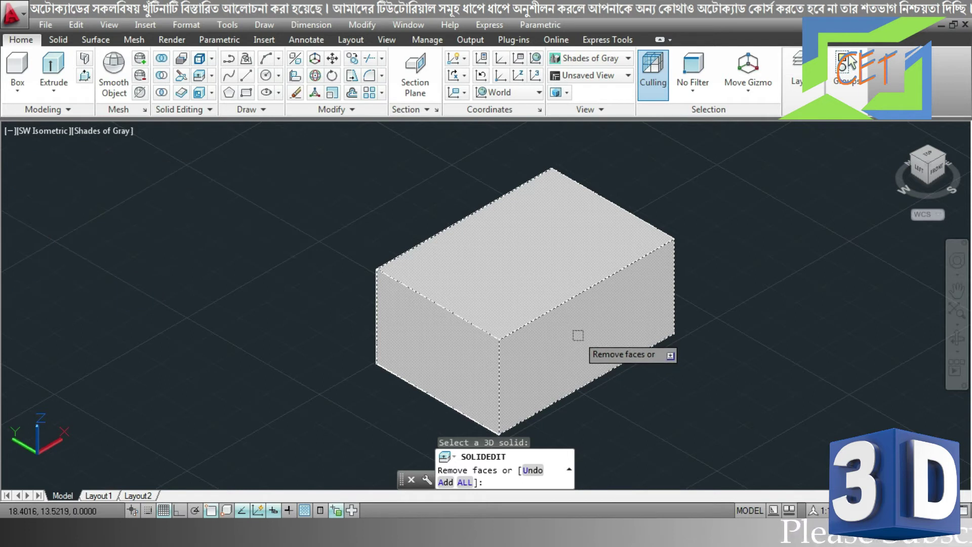
left_click(578, 335)
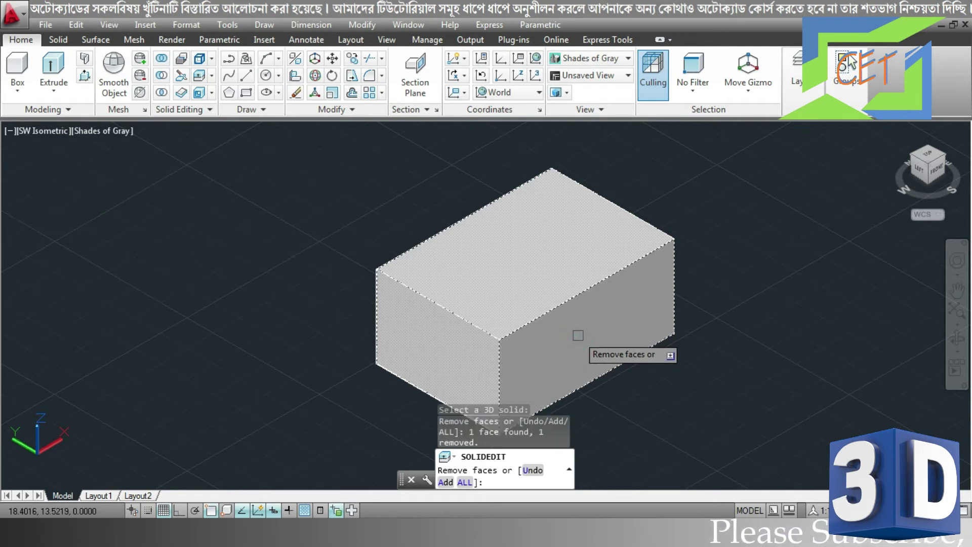
key("Return")
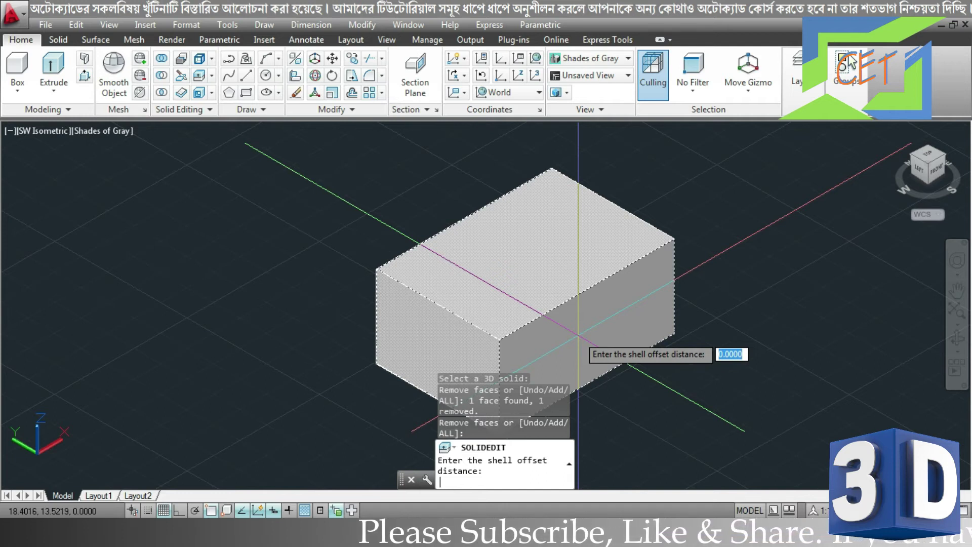
type(".1")
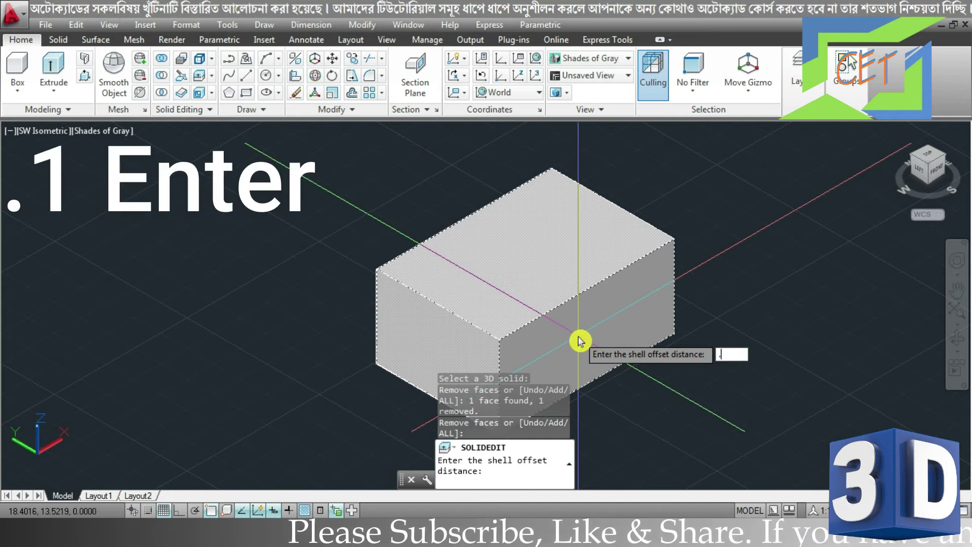
key("Return")
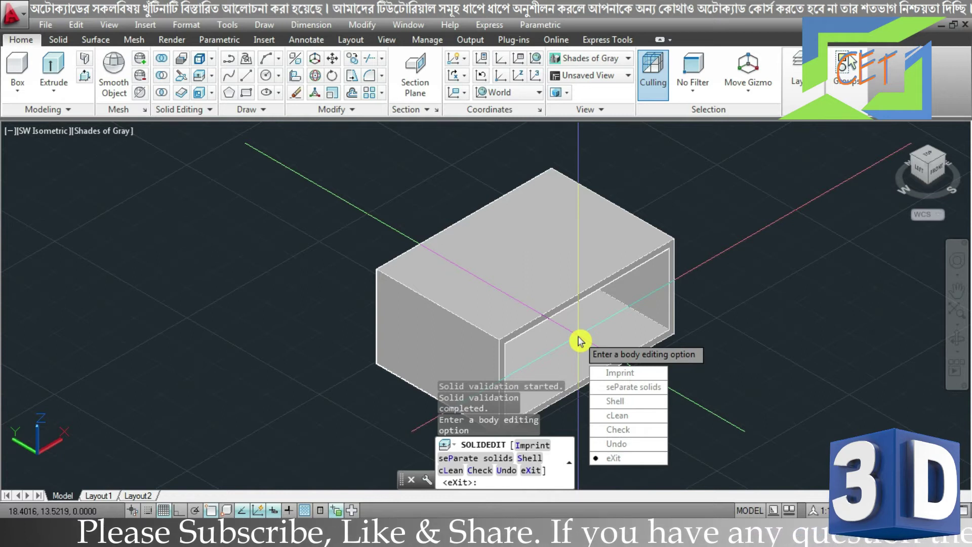
key("Return")
key("Return")
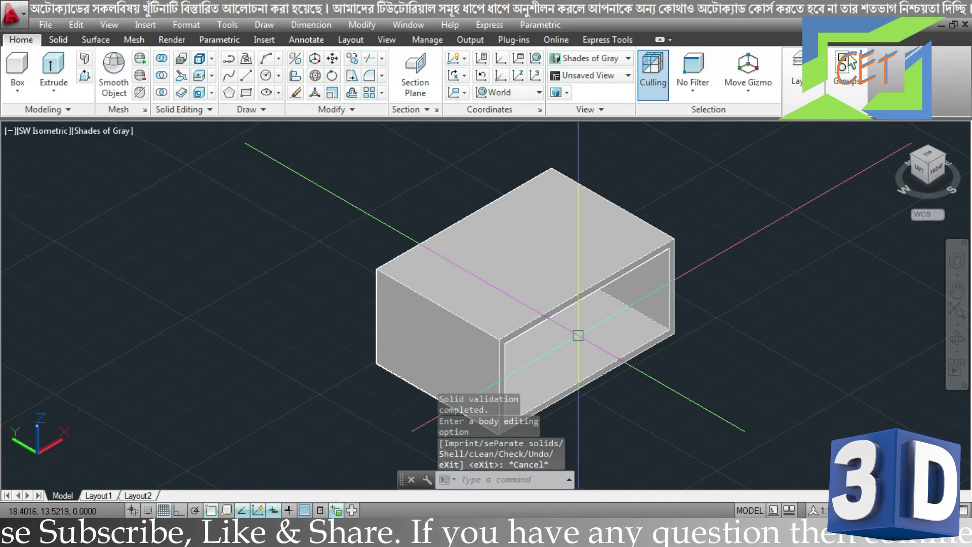
- Orbit and zoom to look through the open side face of the hollow box
middle_click_drag(578, 335, 647, 325, "shift")
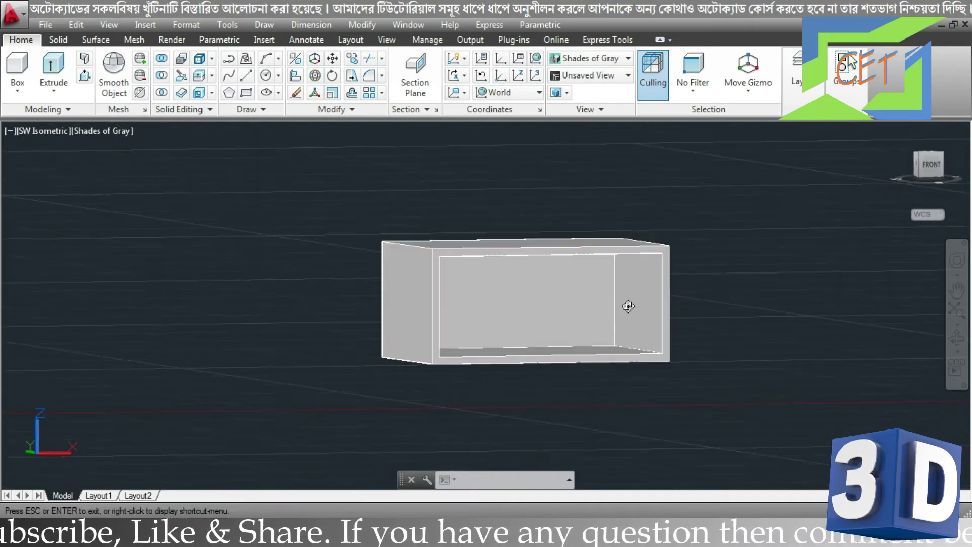
scroll(657, 336, "up", 5)
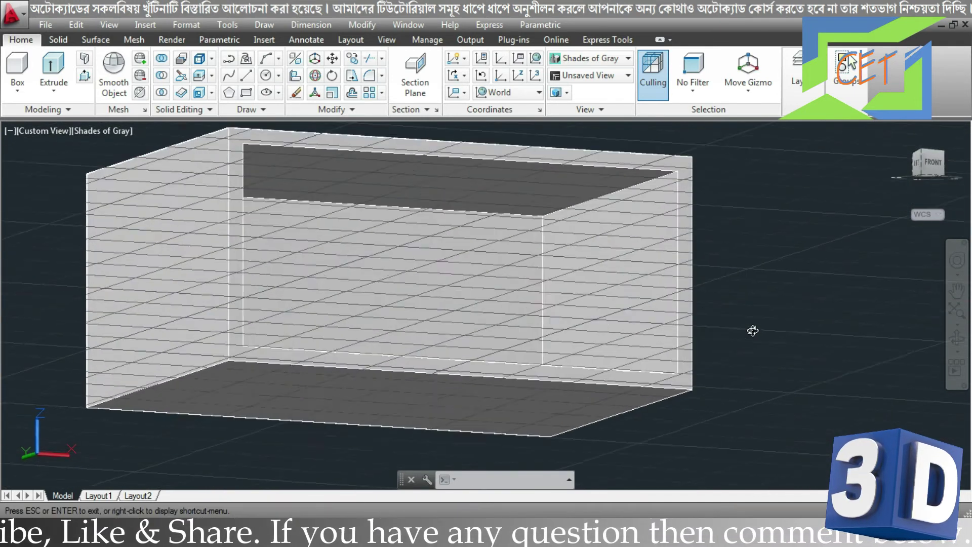
mouse_move(765, 355)
middle_mouse_down("shift")
mouse_move(807, 332)
mouse_move(790, 371)
mouse_move(753, 351)
mouse_move(765, 336)
mouse_move(795, 348)
mouse_move(770, 304)
mouse_move(699, 321)
middle_mouse_up("shift")
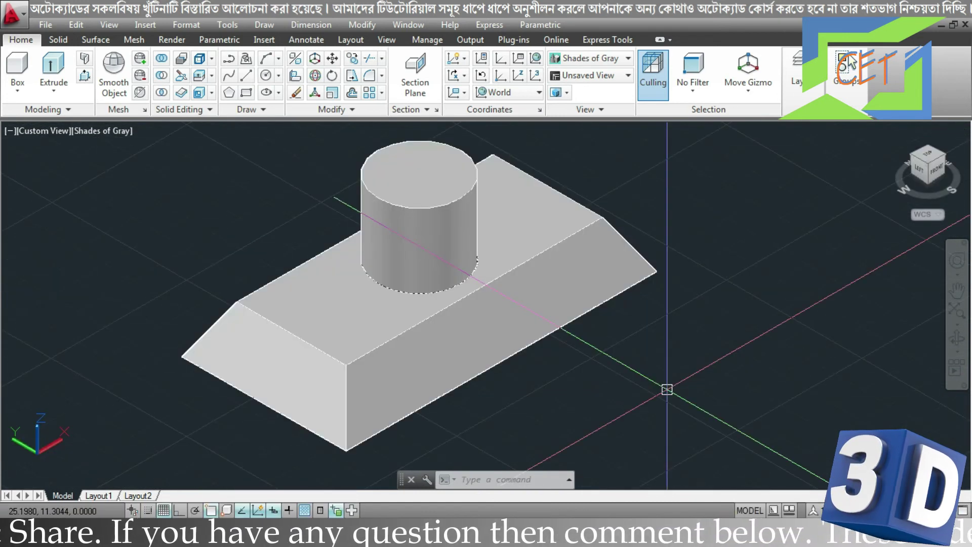
middle_click_drag(667, 389, 620, 399, "shift")
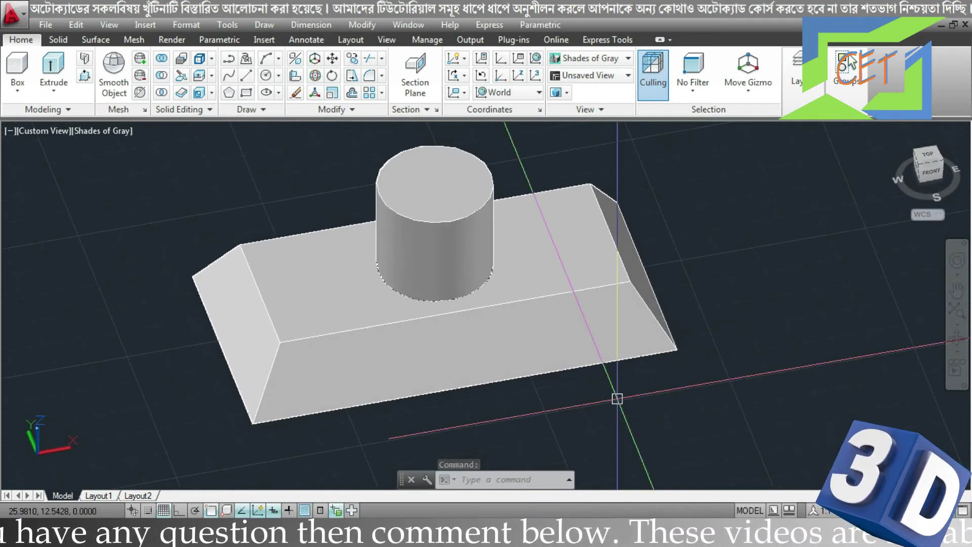
- Orbit the cylinder-on-base model toward a top-down view
mouse_move(618, 398)
middle_mouse_down("shift")
mouse_move(436, 401)
mouse_move(396, 387)
mouse_move(378, 363)
mouse_move(371, 373)
middle_mouse_up("shift")
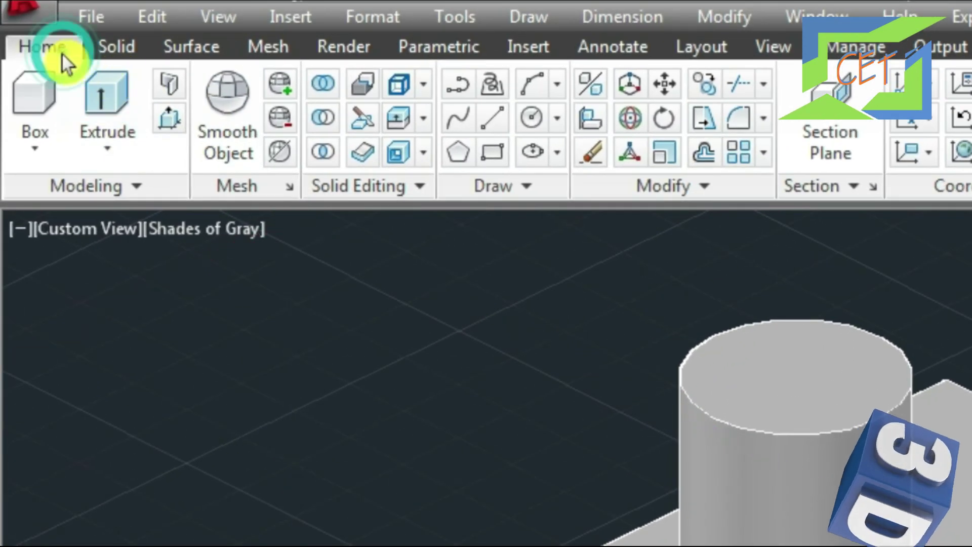
- Start Shell on the cylinder-on-base solid, removing the cylinder top and front sloped face
left_click(424, 153)
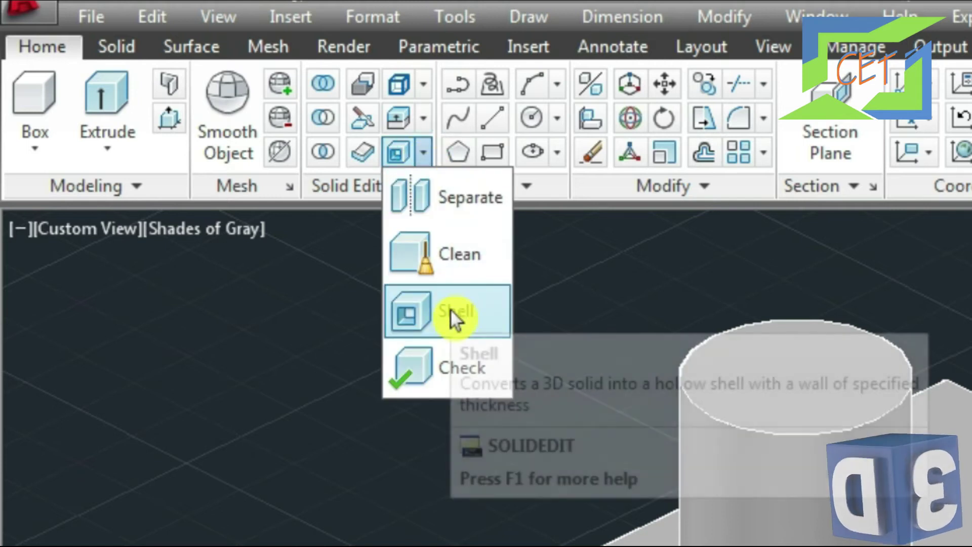
left_click(451, 310)
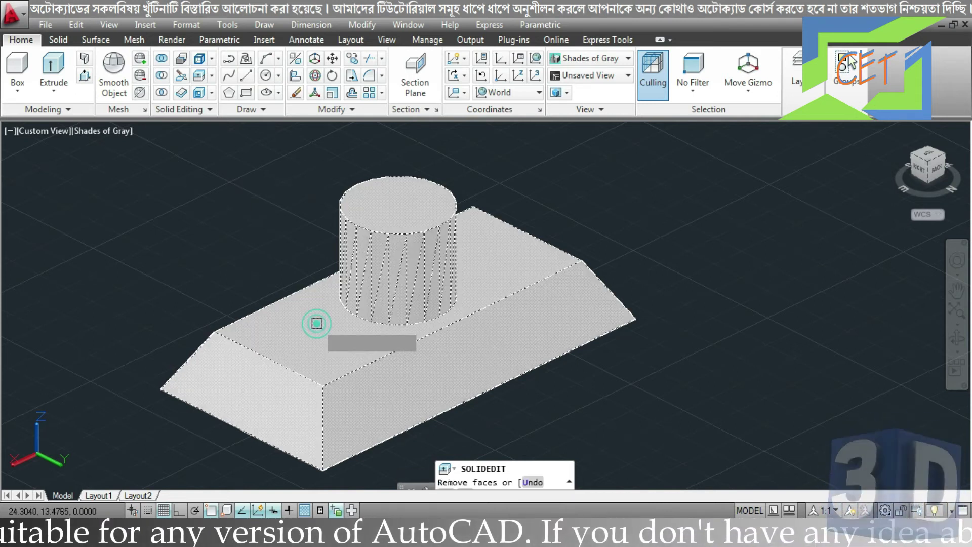
left_click(317, 323)
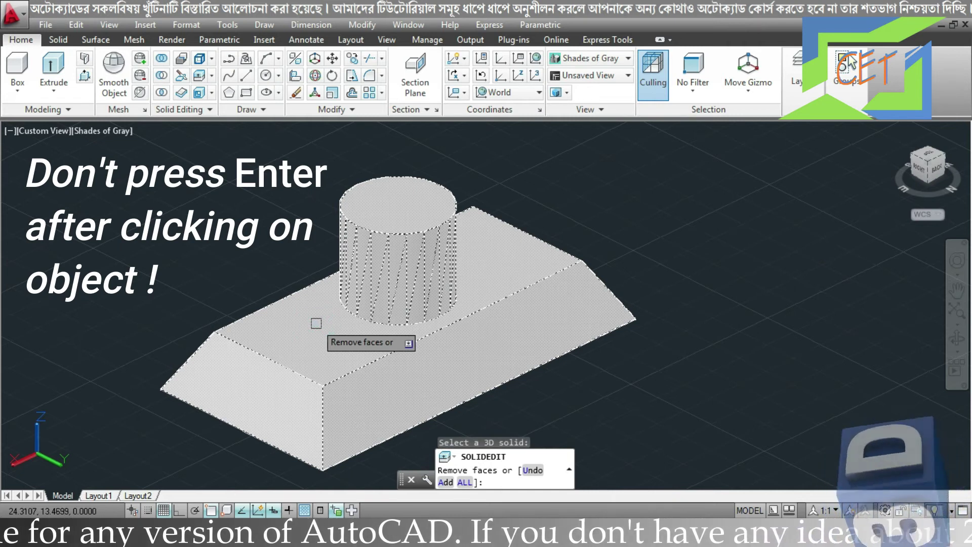
left_click(397, 213)
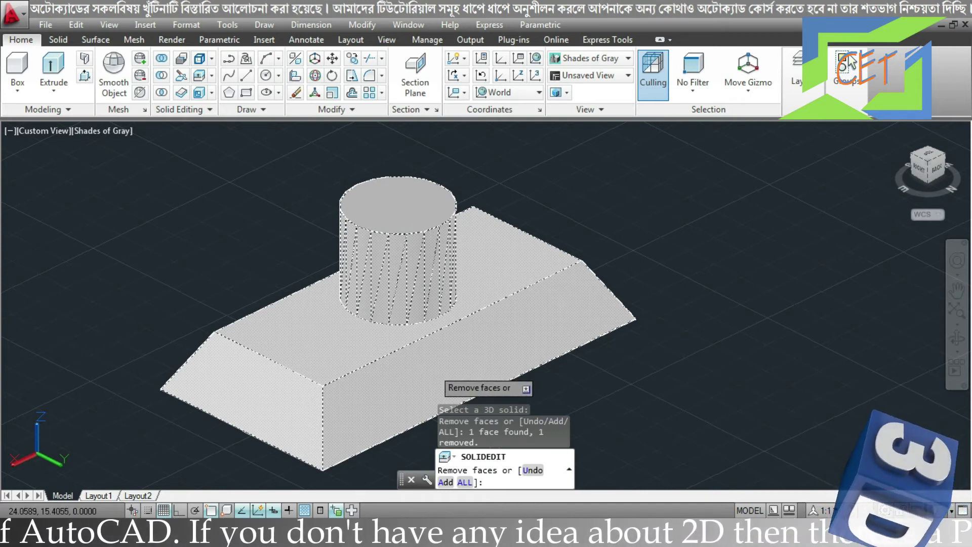
left_click(434, 368)
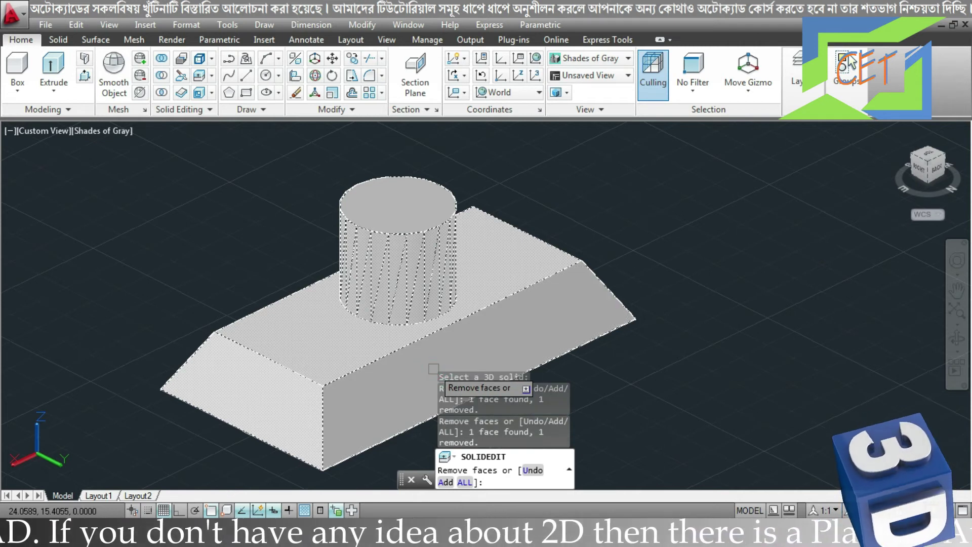
key("Return")
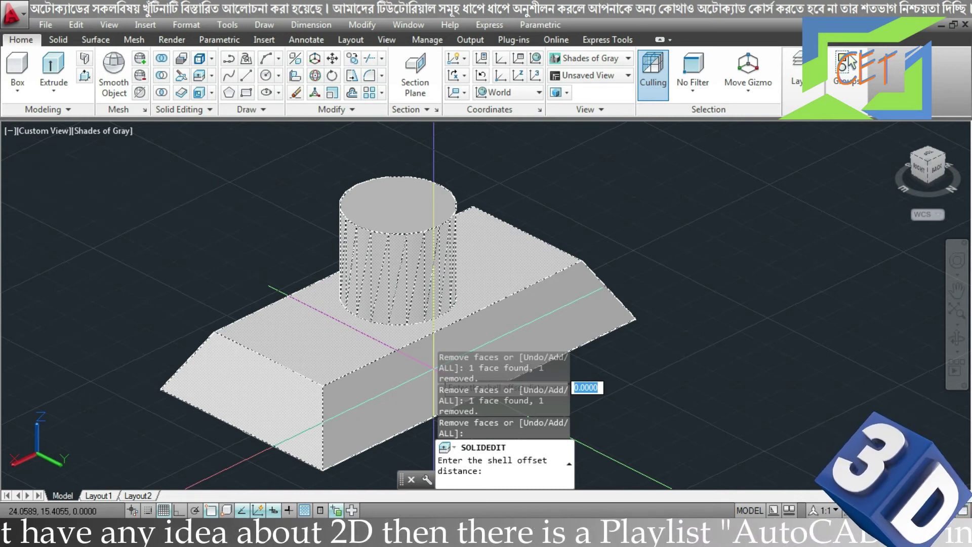
- Enter a 0.1 shell offset distance and finish SOLIDEDIT
type(".1")
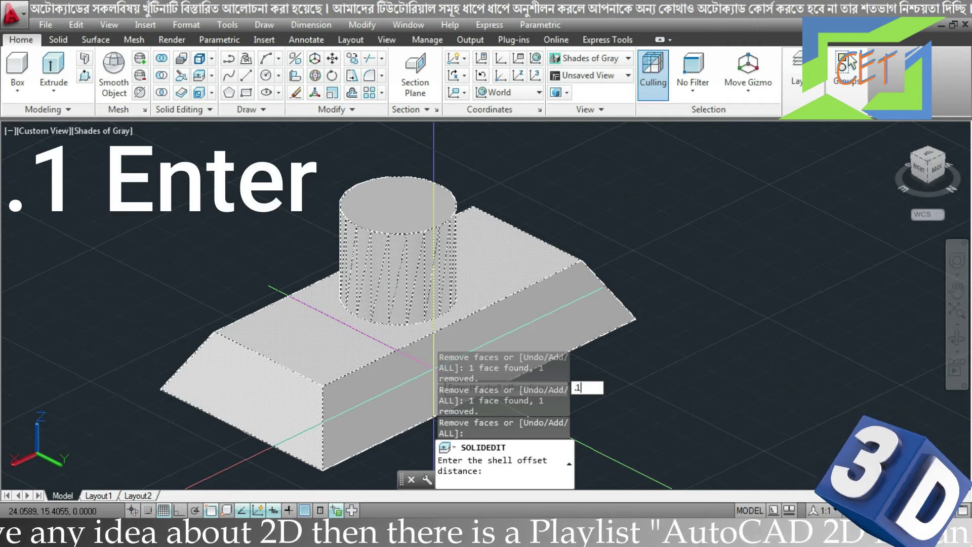
key("Return")
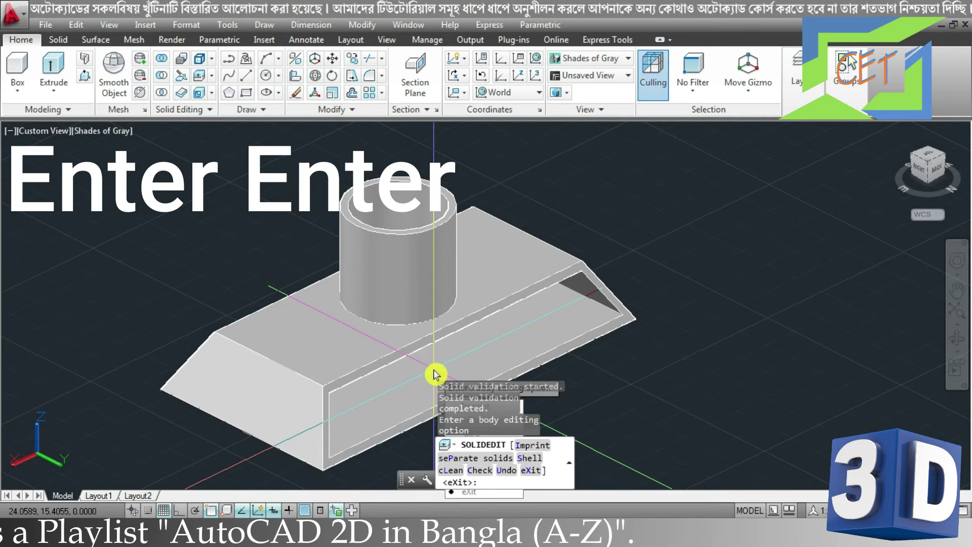
key("Return")
key("Return")
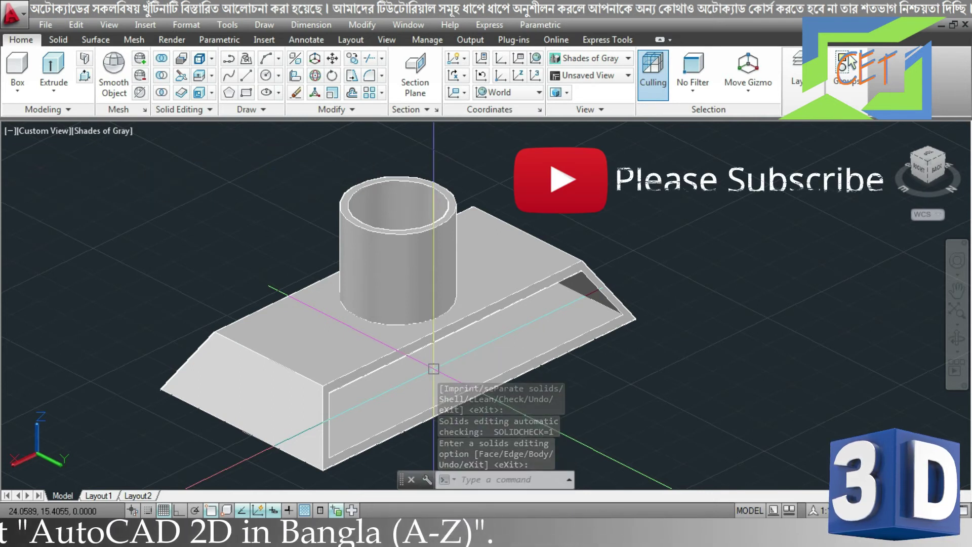
- Orbit around the hollow shell up to a near top-down view
mouse_move(690, 330)
middle_mouse_down("shift")
mouse_move(657, 325)
mouse_move(597, 285)
mouse_move(531, 341)
mouse_move(500, 390)
mouse_move(437, 405)
mouse_move(415, 369)
mouse_move(382, 347)
mouse_move(255, 323)
middle_mouse_up("shift")
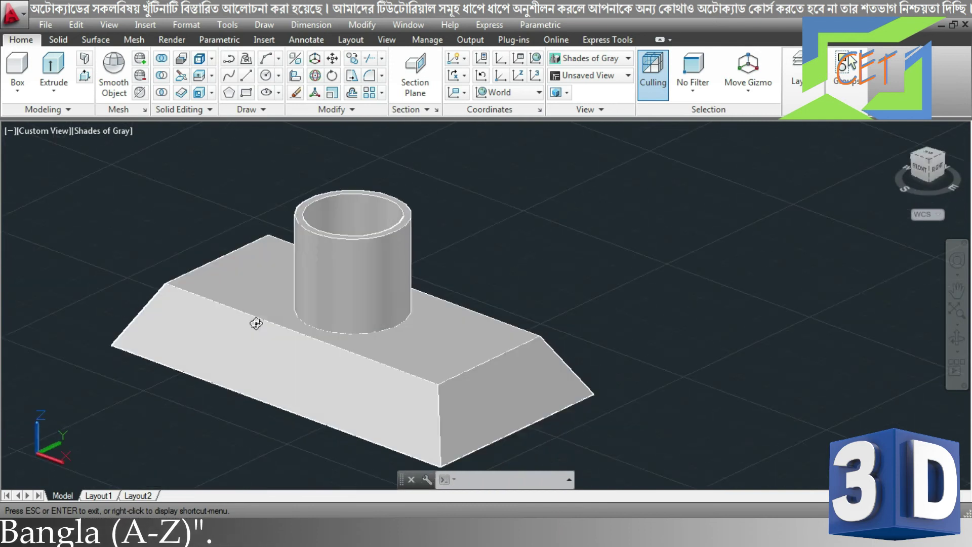
mouse_move(645, 320)
middle_mouse_down("shift")
mouse_move(496, 339)
mouse_move(462, 282)
mouse_move(468, 326)
mouse_move(501, 304)
middle_mouse_up("shift")
middle_click_drag(588, 249, 588, 309, "shift")
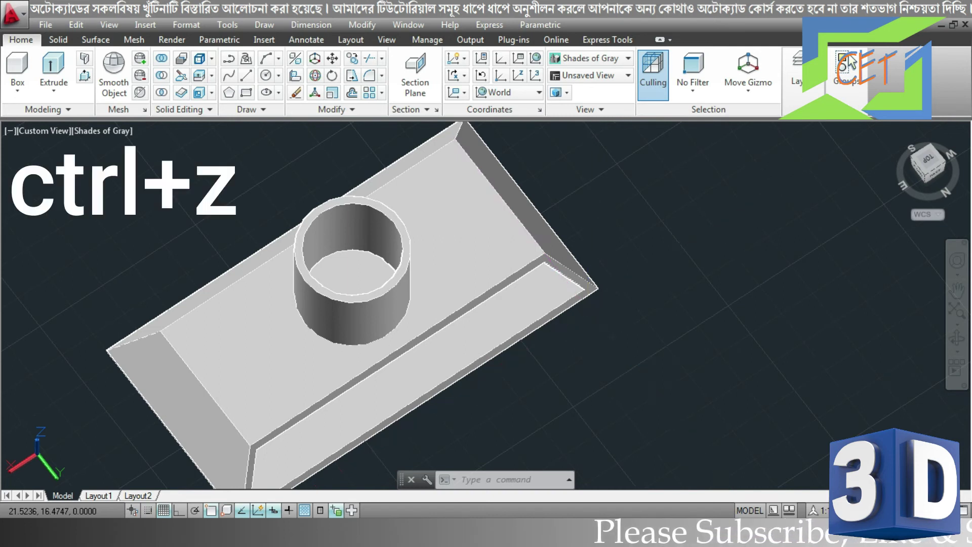
- Undo the previous shell and start the Shell command again
key("ctrl+z")
key("ctrl+z")
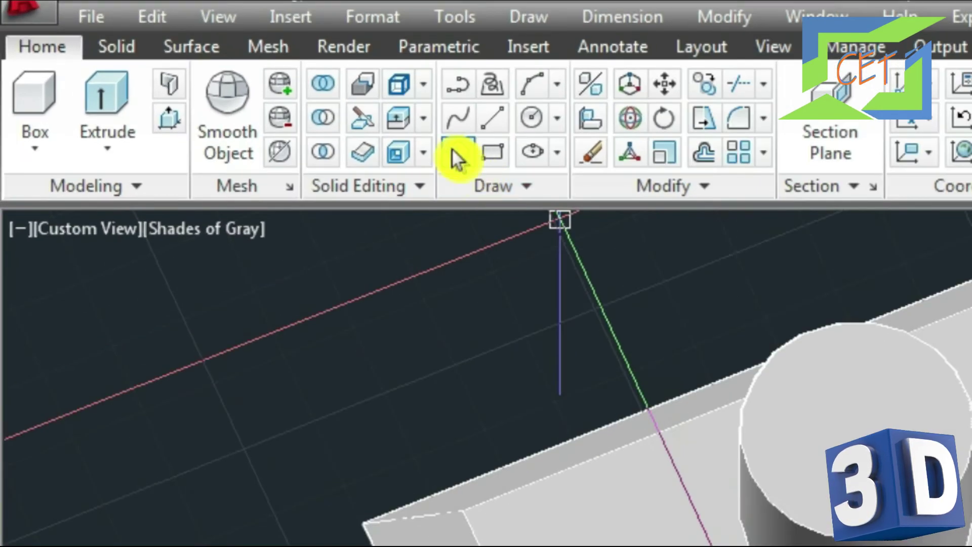
left_click(423, 154)
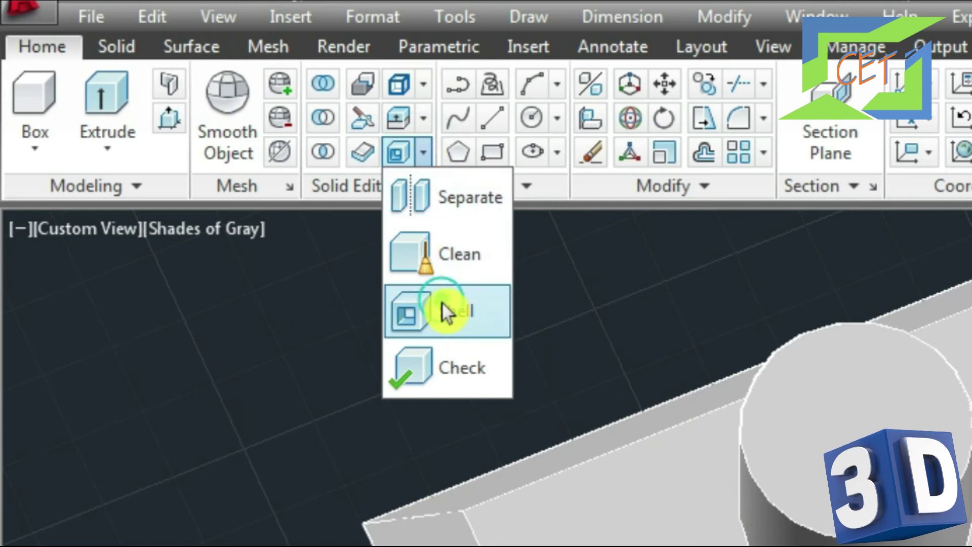
left_click(442, 302)
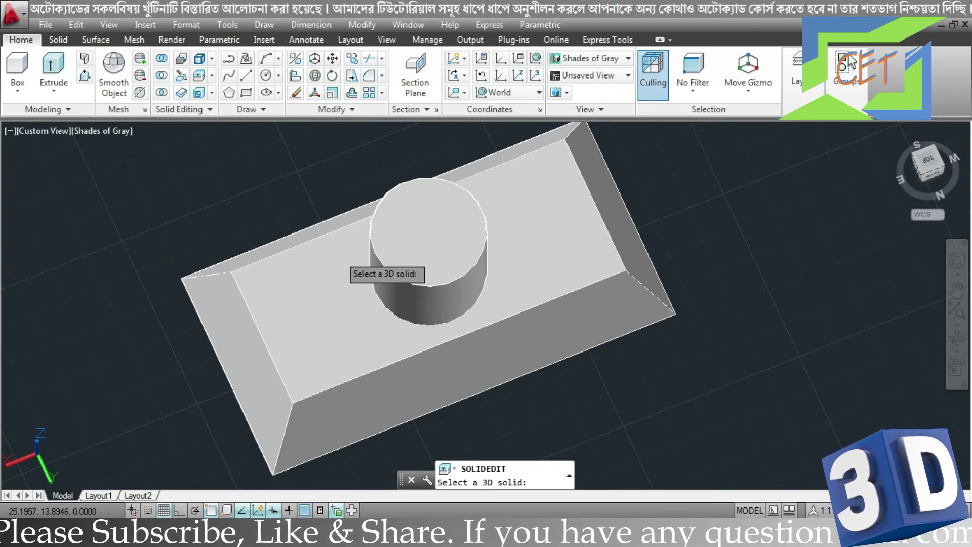
- Select the solid and remove the cylinder top, front and left sloped faces
left_click(318, 280)
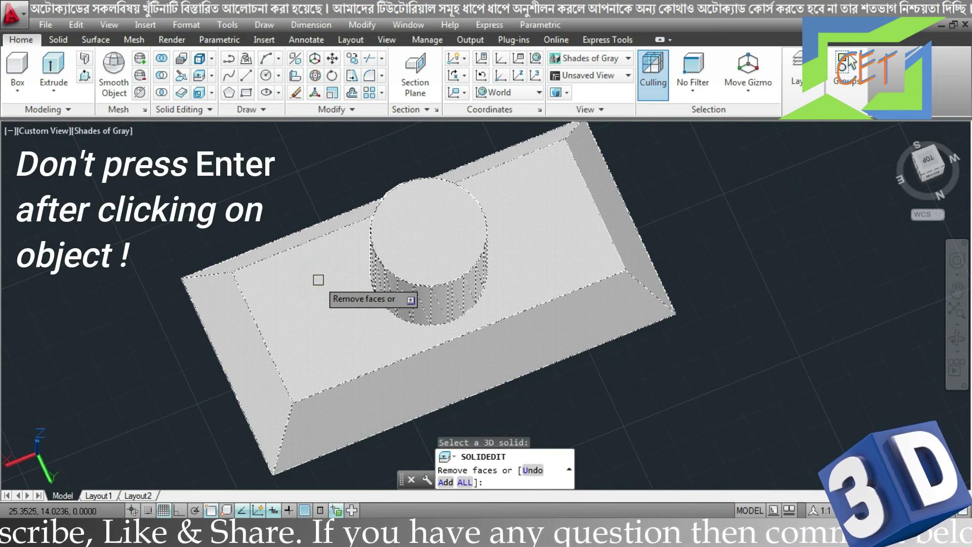
left_click(406, 234)
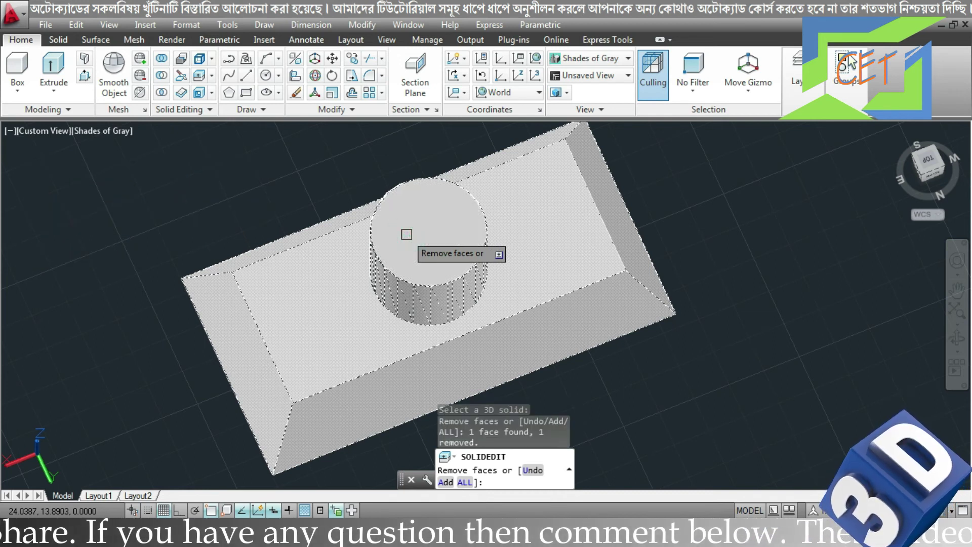
left_click(490, 372)
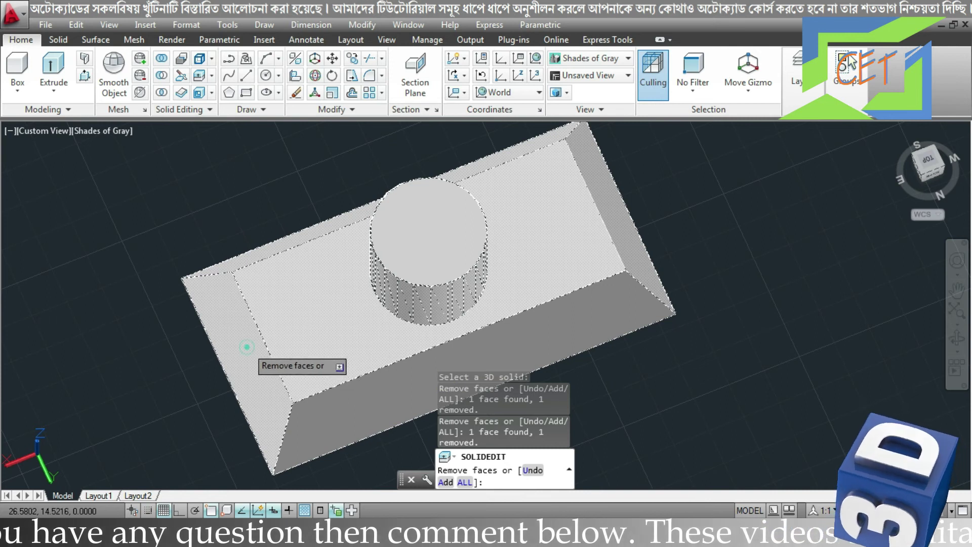
left_click(246, 347)
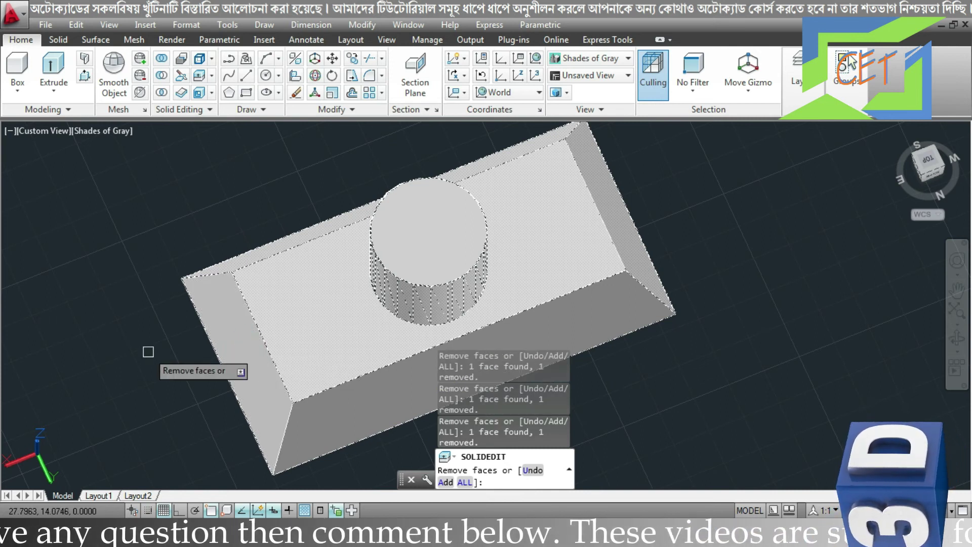
middle_click_drag(148, 352, 373, 319, "shift")
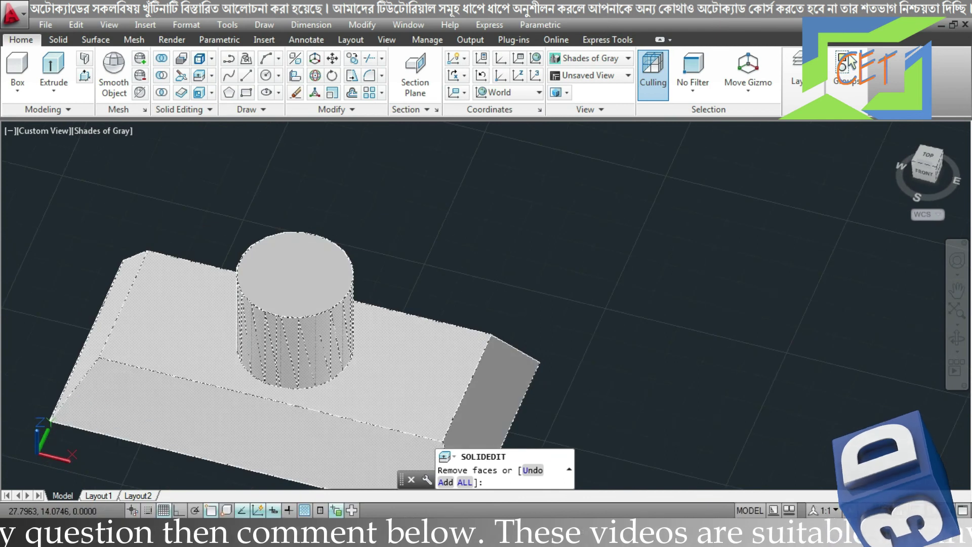
- Mark the base's right sloped end face for removal, re-picking it via Add then Remove
left_click(301, 434)
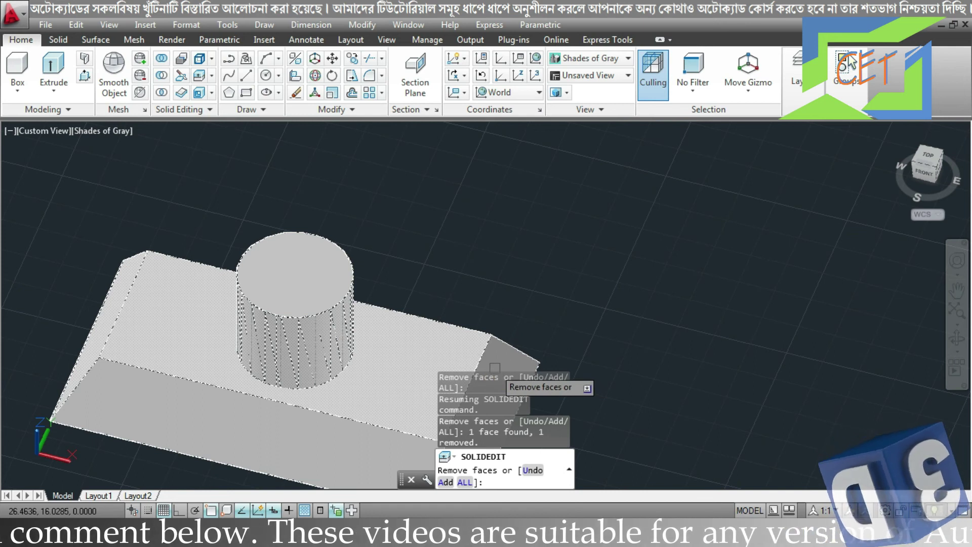
middle_click_drag(453, 290, 495, 194)
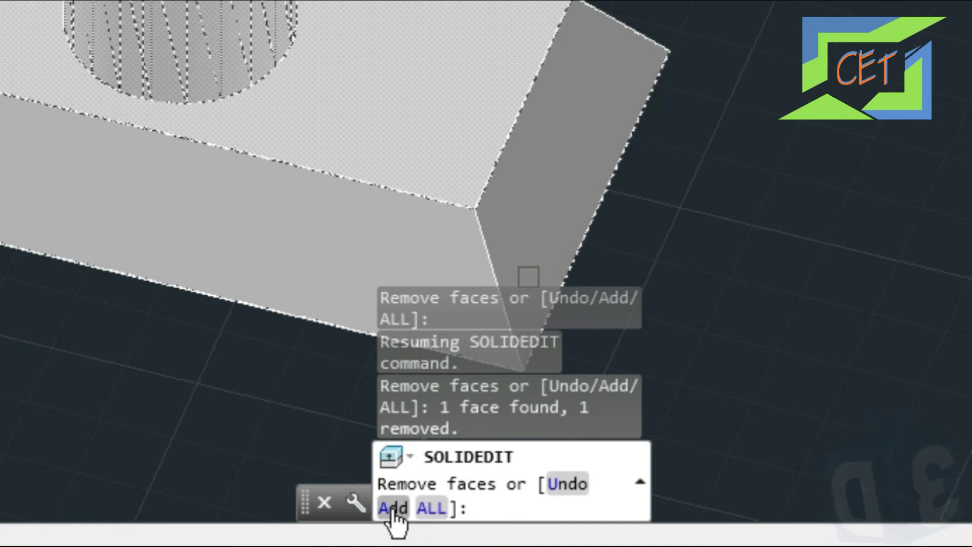
left_click(396, 510)
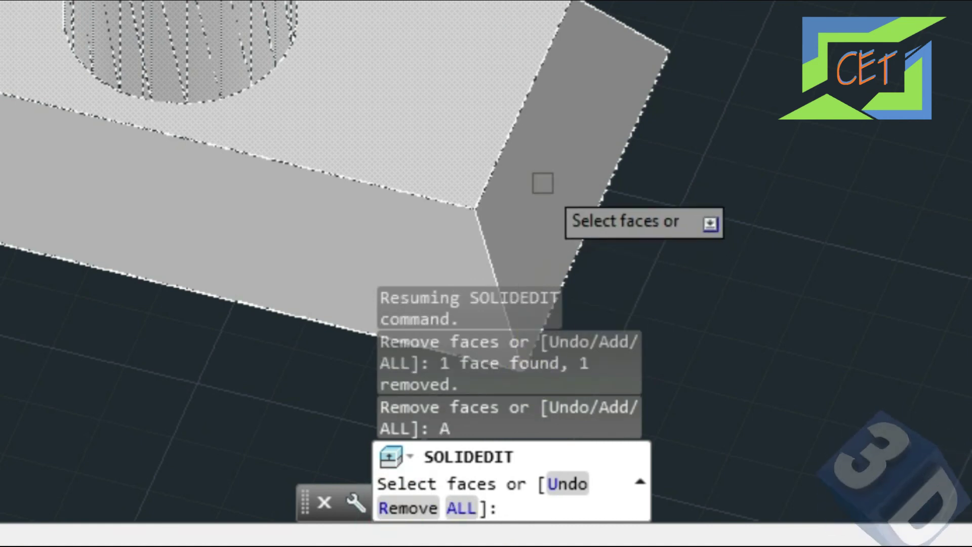
left_click(542, 184)
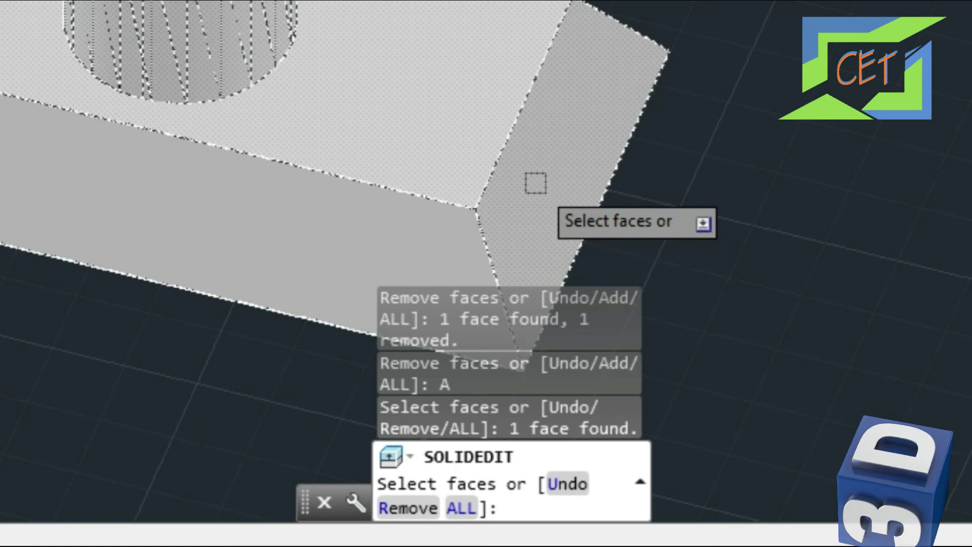
left_click(417, 509)
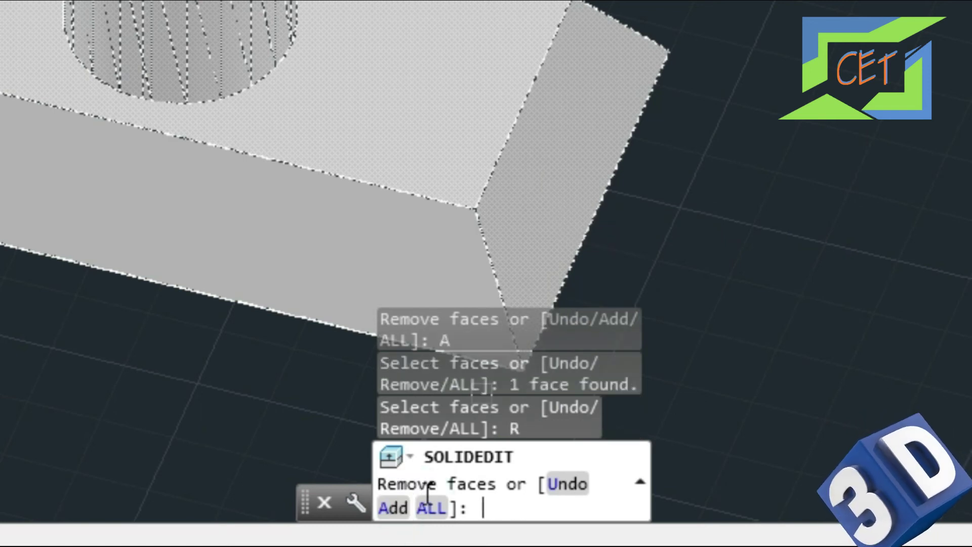
left_click(535, 181)
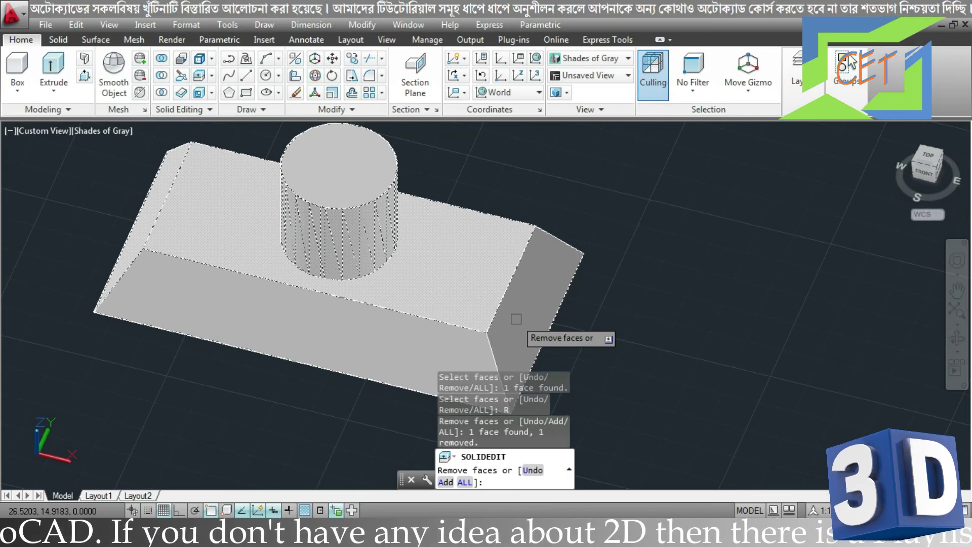
- Finish face selection, apply a 0.1 shell offset, and exit SOLIDEDIT
key("Return")
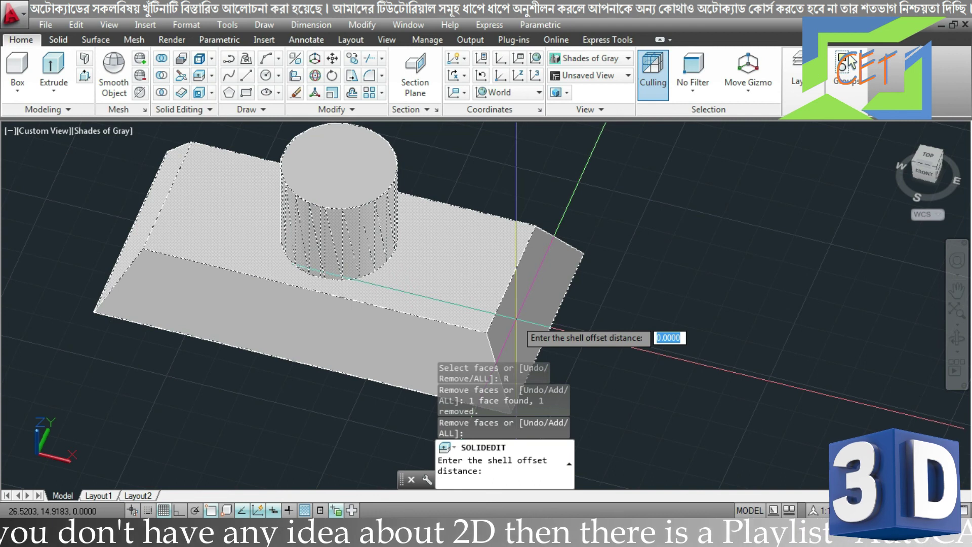
type(".1")
key("Return")
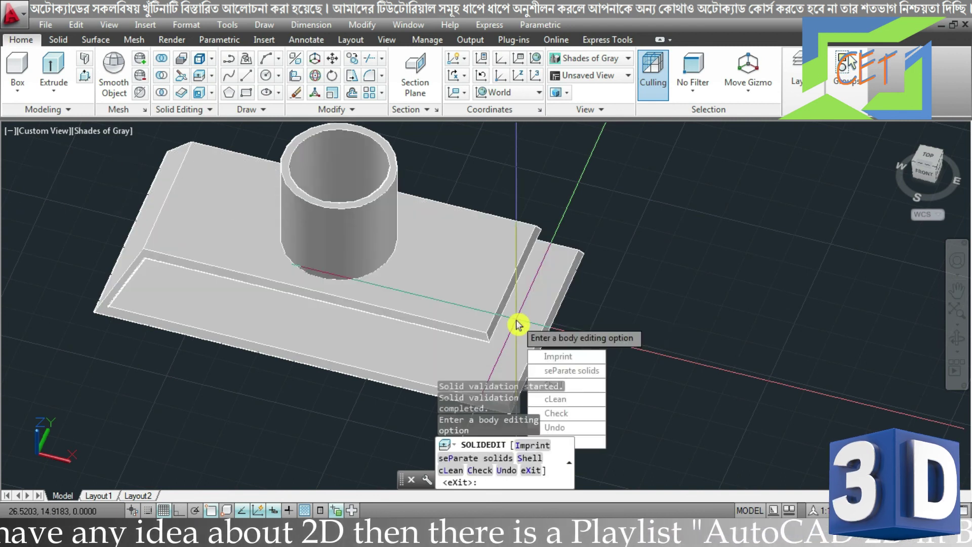
key("Escape")
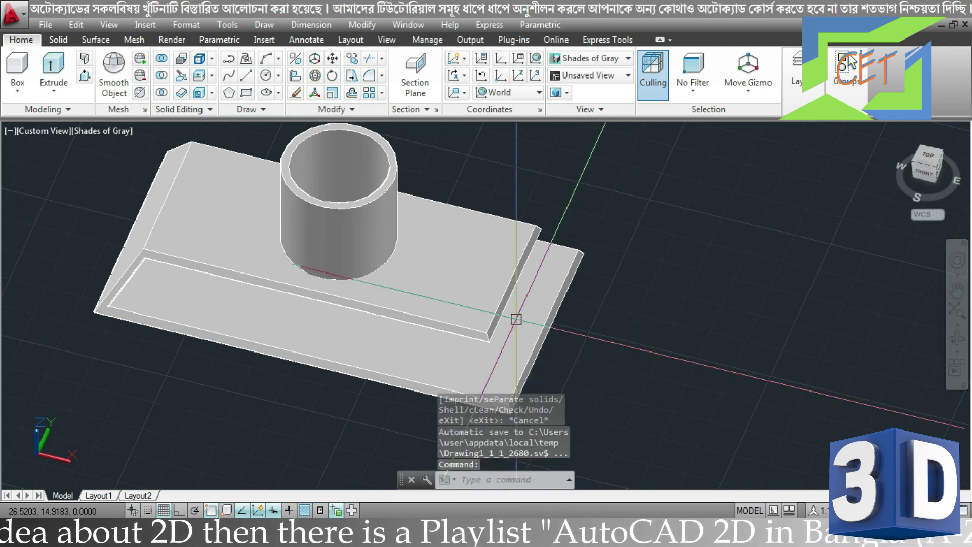
- Orbit the shelled model from a low angle to a near top-down view
mouse_move(629, 341)
middle_mouse_down("shift")
mouse_move(620, 274)
mouse_move(545, 317)
mouse_move(427, 321)
mouse_move(401, 278)
mouse_move(402, 288)
mouse_move(445, 203)
middle_mouse_up("shift")
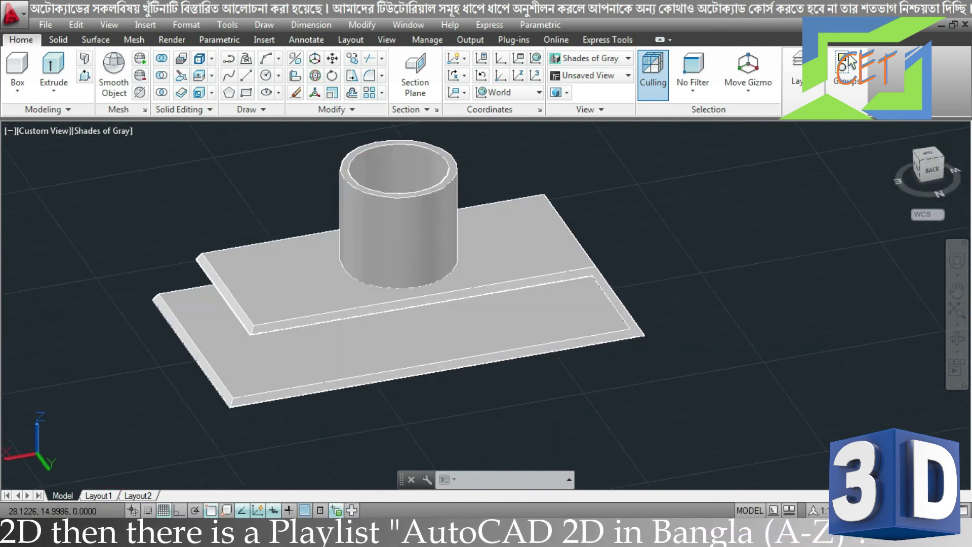
mouse_move(455, 157)
middle_mouse_down("shift")
mouse_move(486, 189)
mouse_move(485, 250)
mouse_move(489, 239)
mouse_move(466, 163)
mouse_move(486, 318)
mouse_move(462, 345)
mouse_move(606, 284)
mouse_move(633, 301)
mouse_move(605, 240)
middle_mouse_up("shift")
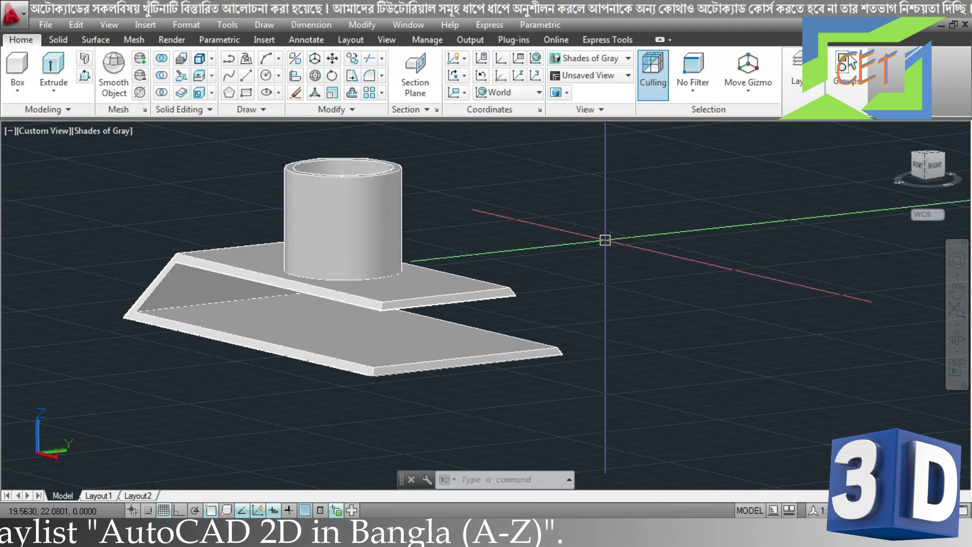